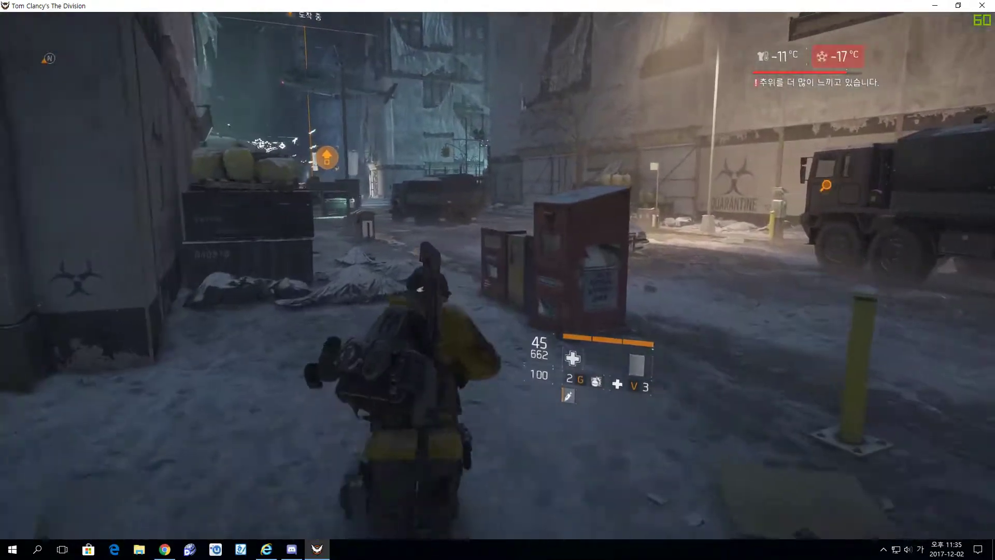
pyautogui.press('w')
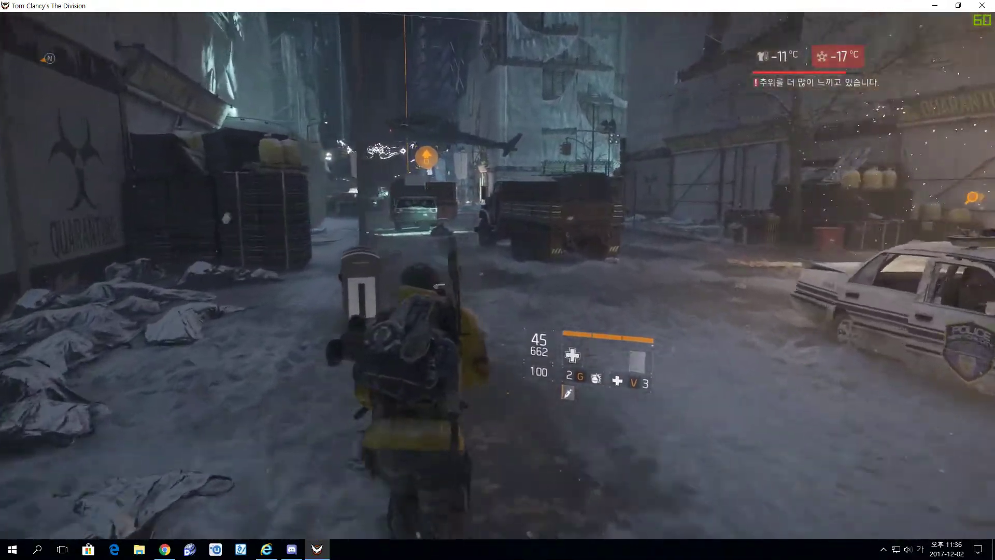
pyautogui.press('w')
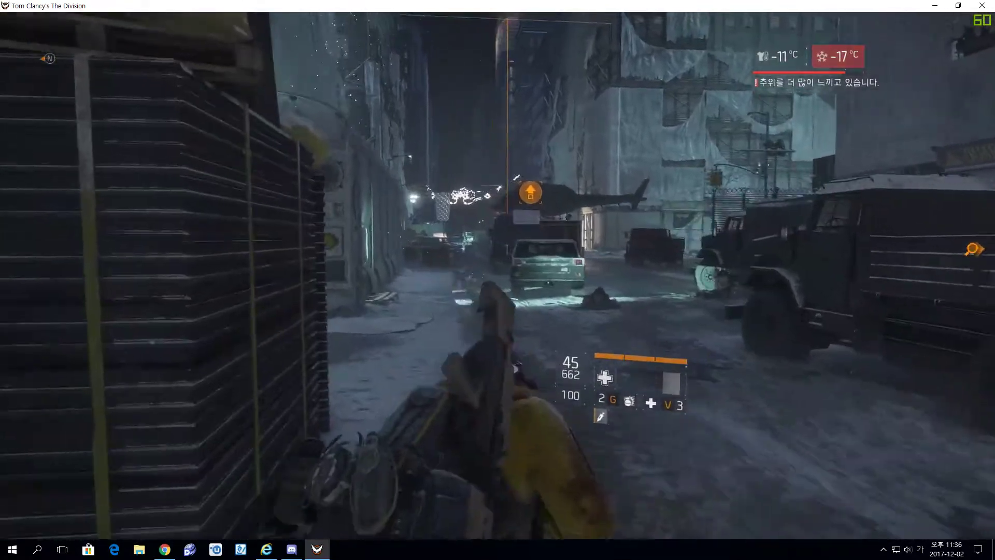
pyautogui.press('w')
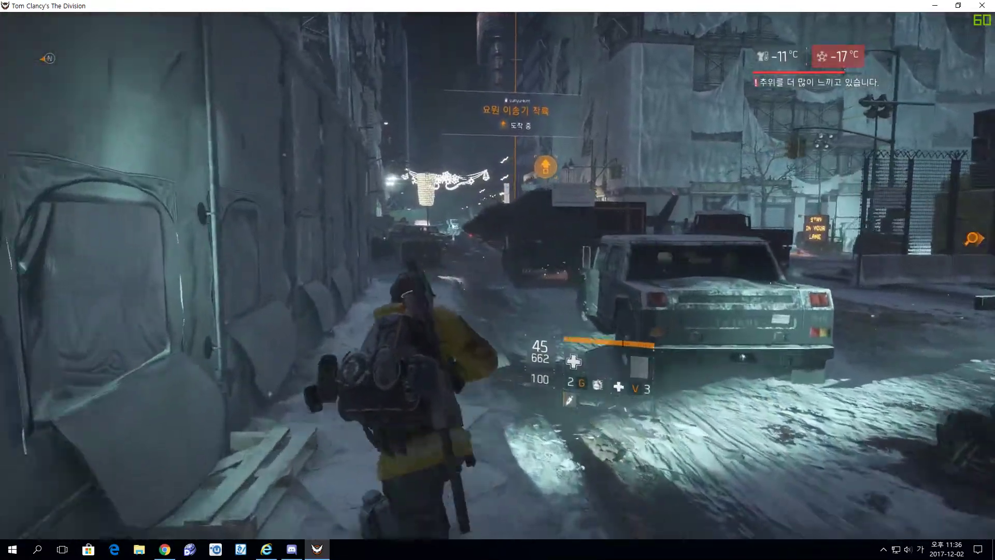
pyautogui.press('w')
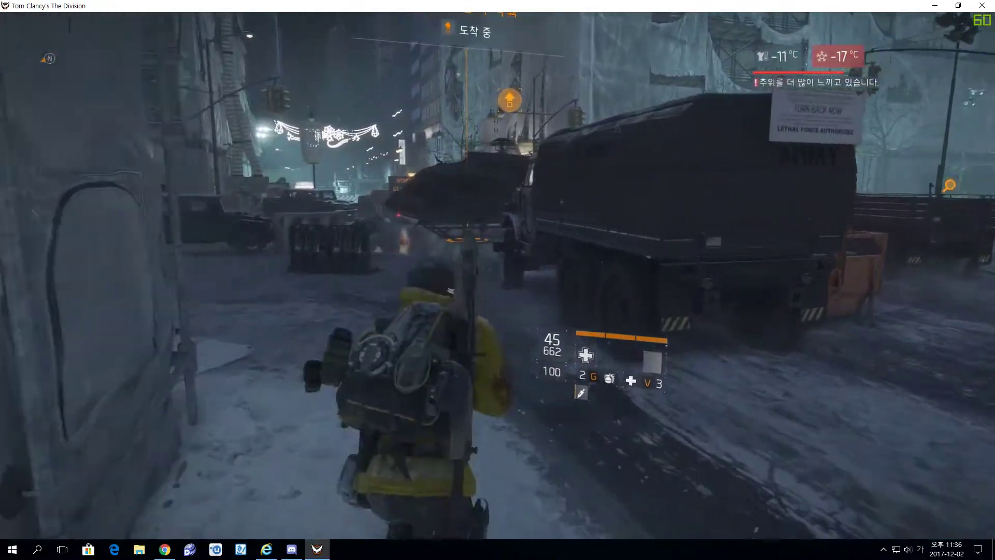
pyautogui.press('w')
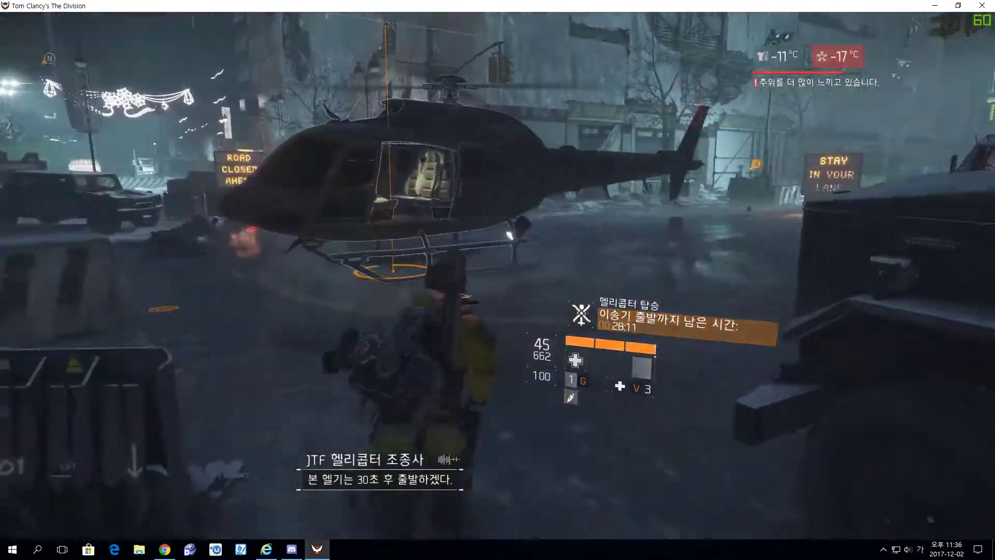
pyautogui.press('w')
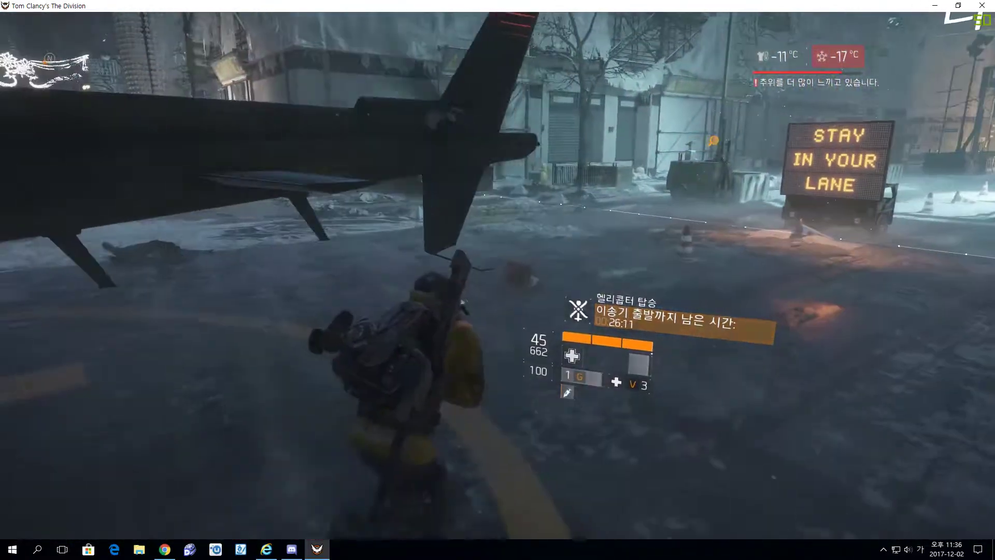
pyautogui.press('w')
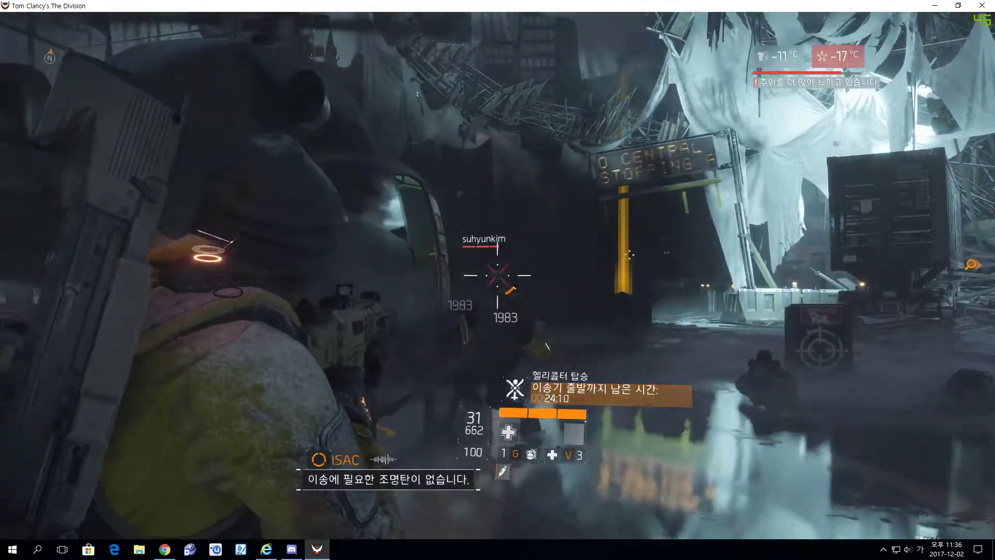
pyautogui.press('w')
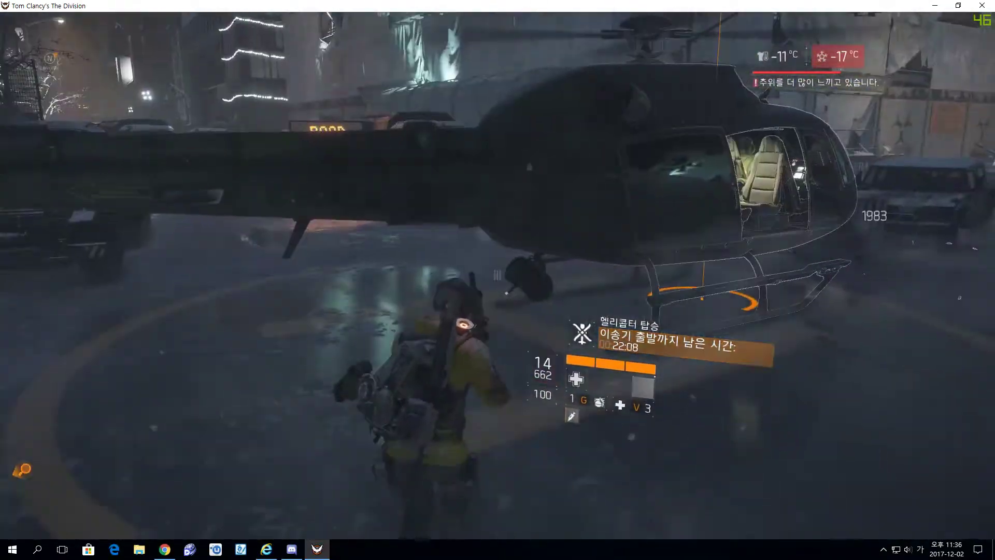
pyautogui.press('w')
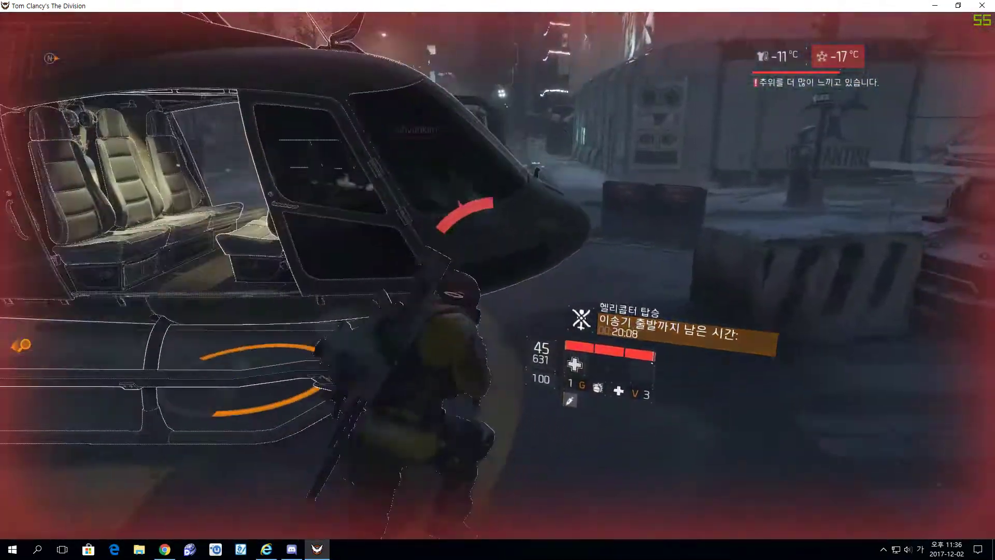
pyautogui.press('w')
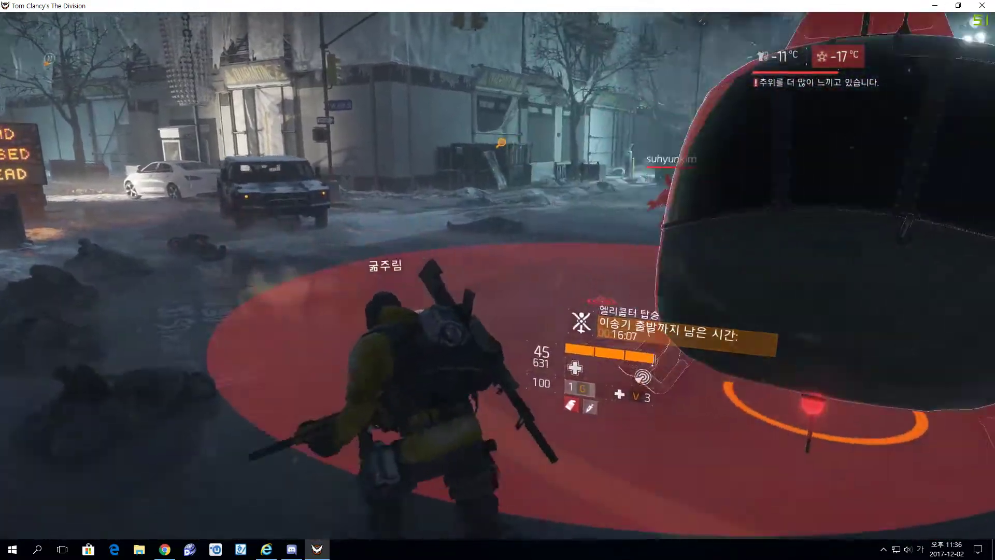
pyautogui.click(498, 274)
pyautogui.click(498, 273)
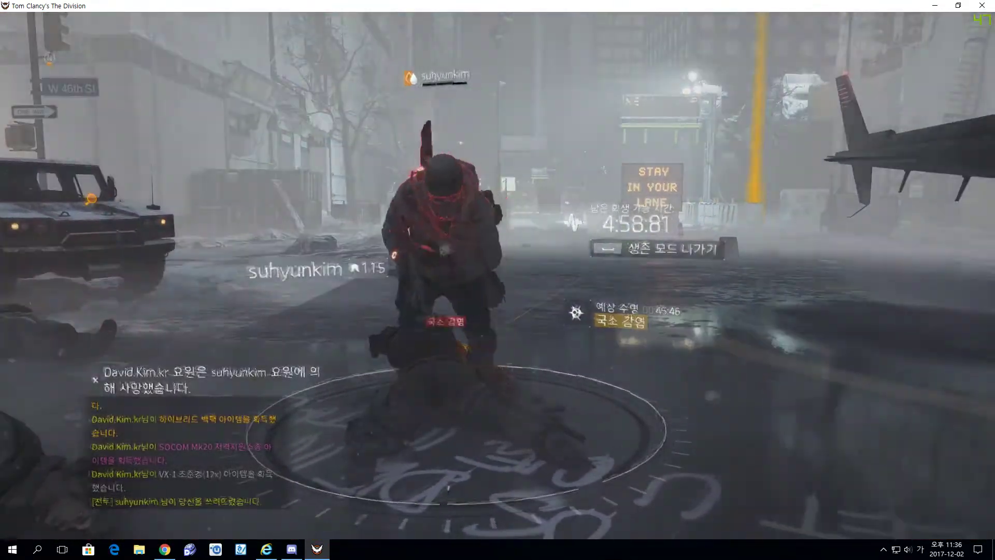
pyautogui.press('space')
pyautogui.write('/')
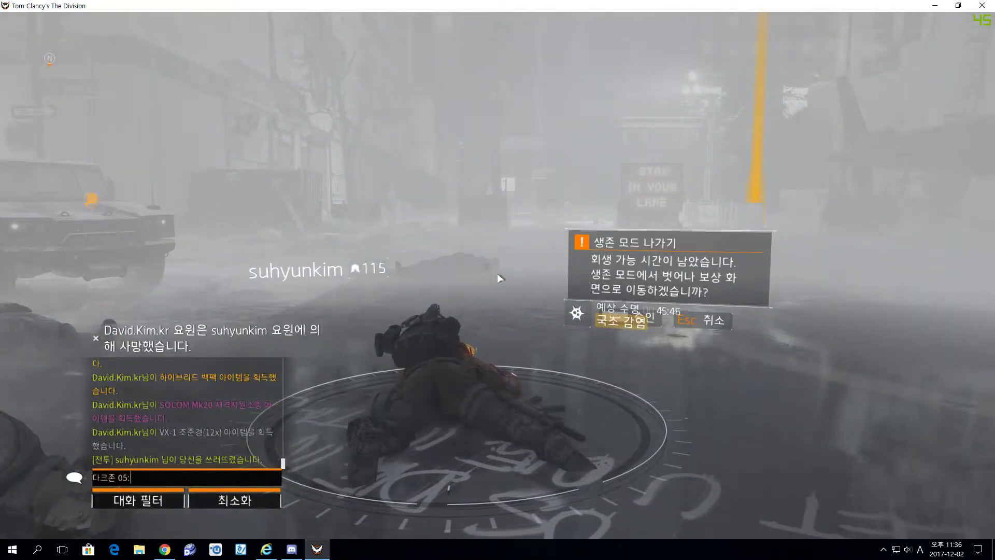
pyautogui.press('BackSpace')
pyautogui.press('BackSpace')
pyautogui.press('BackSpace')
pyautogui.press('Hangul')
pyautogui.write('ㄴ혹랑')
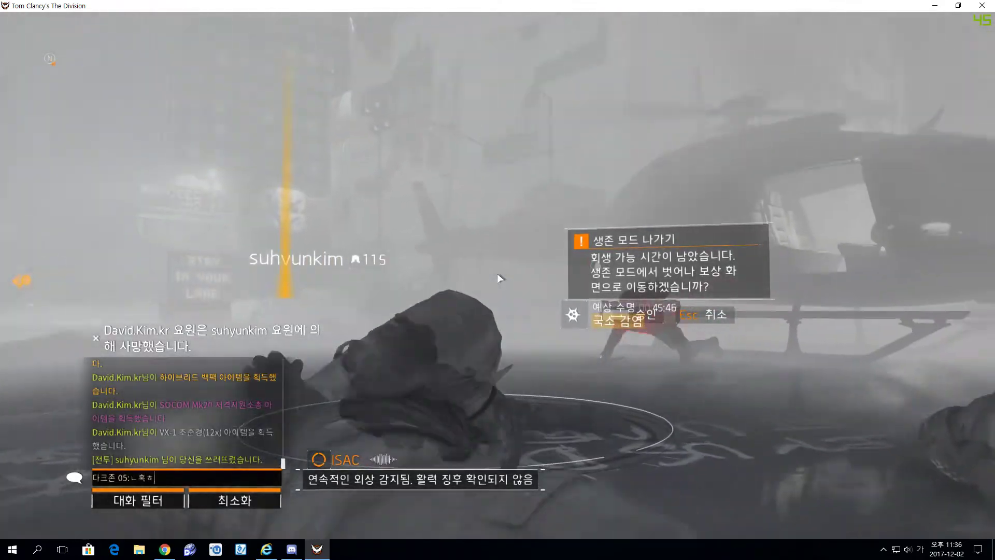
pyautogui.press('BackSpace')
pyautogui.press('BackSpace')
pyautogui.press('BackSpace')
pyautogui.write('노')
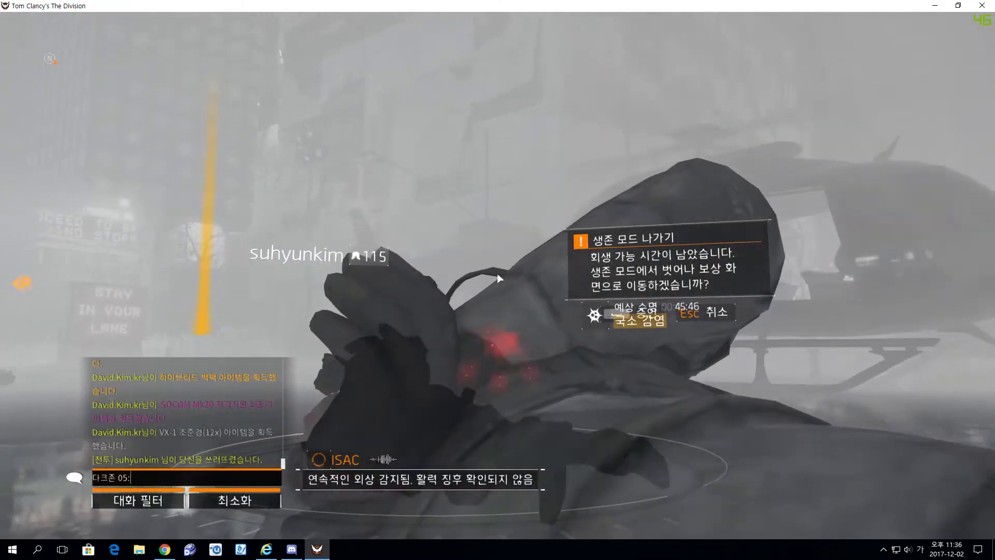
pyautogui.write('ㄱ하햇걷')
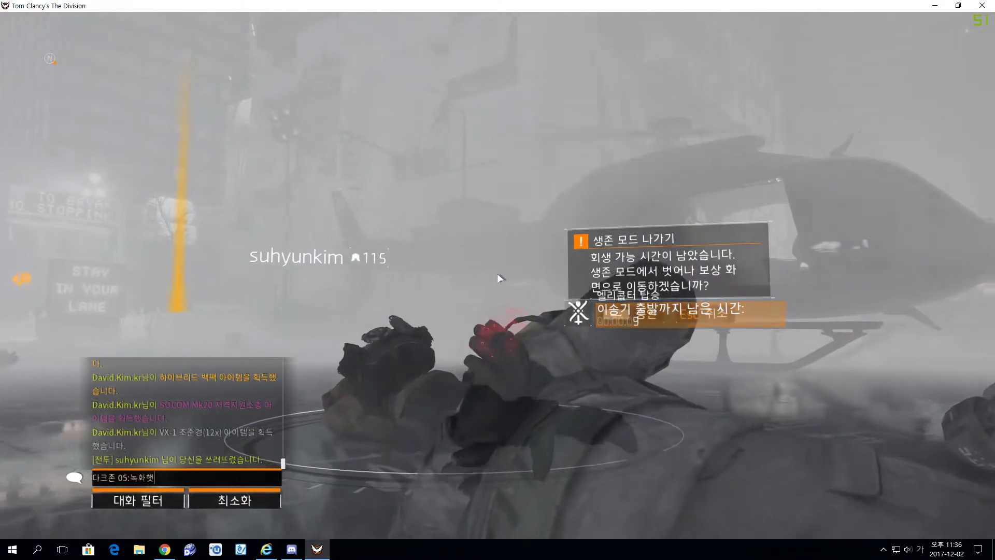
pyautogui.write('ㅡ')
pyautogui.press('Return')
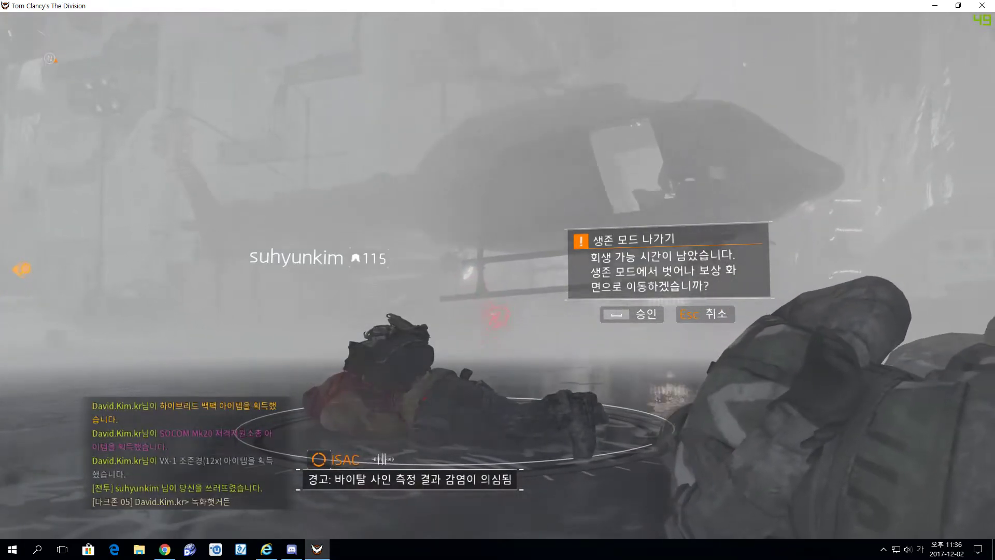
pyautogui.press('Return')
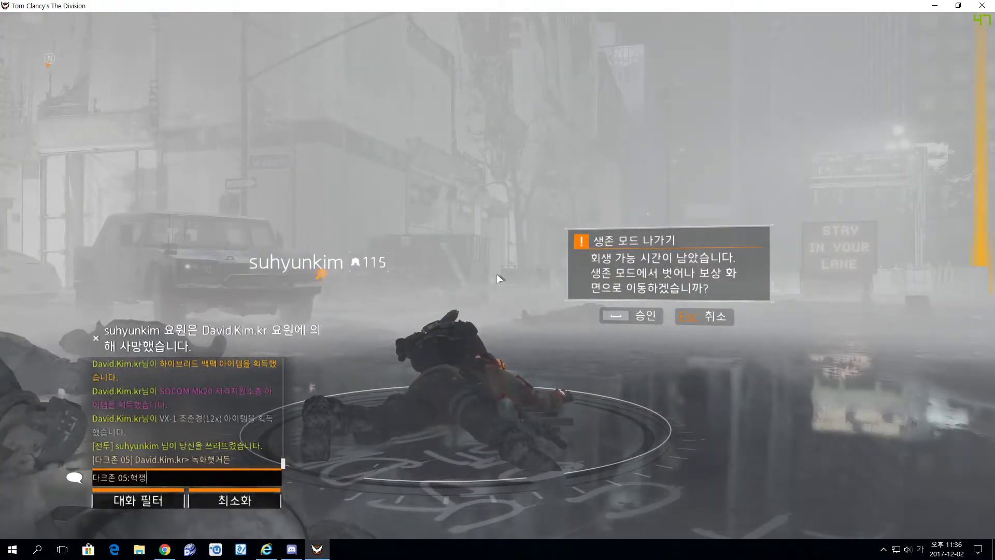